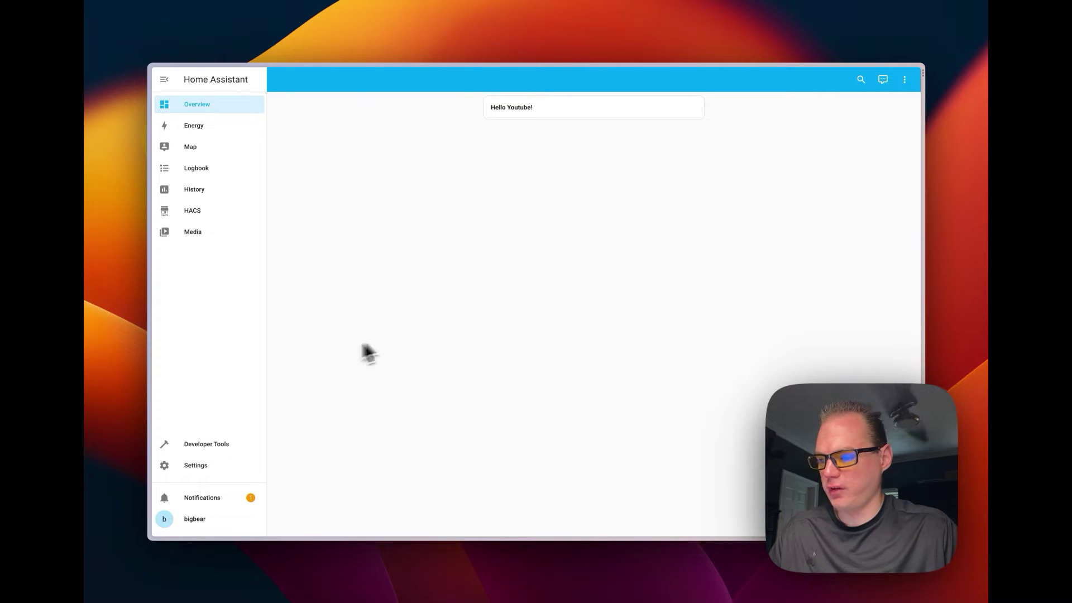
- Open Settings from the overview dashboard's left sidebar
left_click(200, 469)
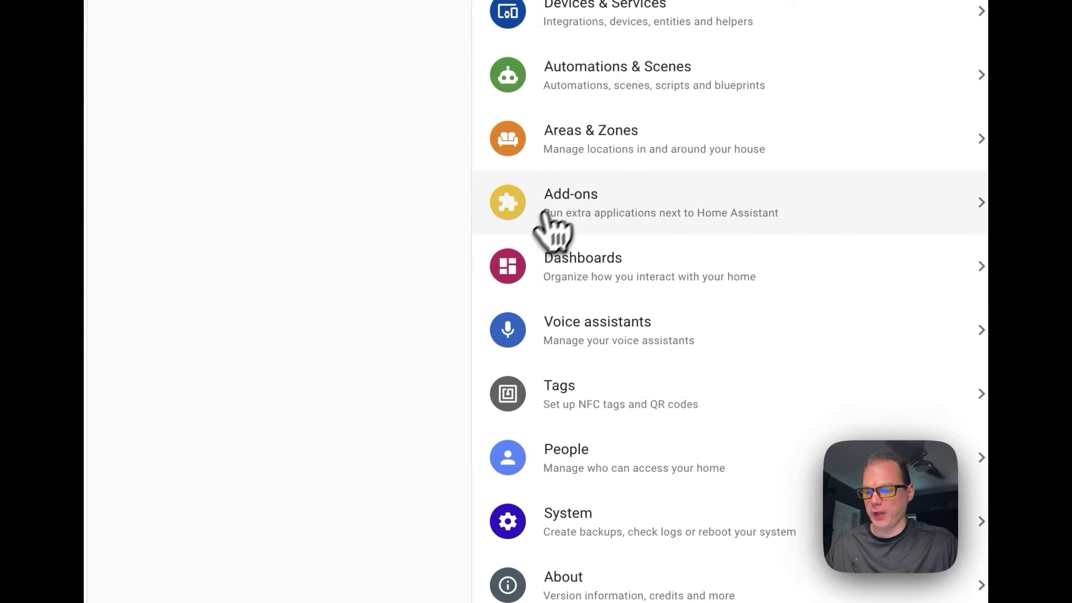
- Open the Duck DNS add-on from Add-ons → Add-on Store and begin installing version 1.15.0
left_click(583, 214)
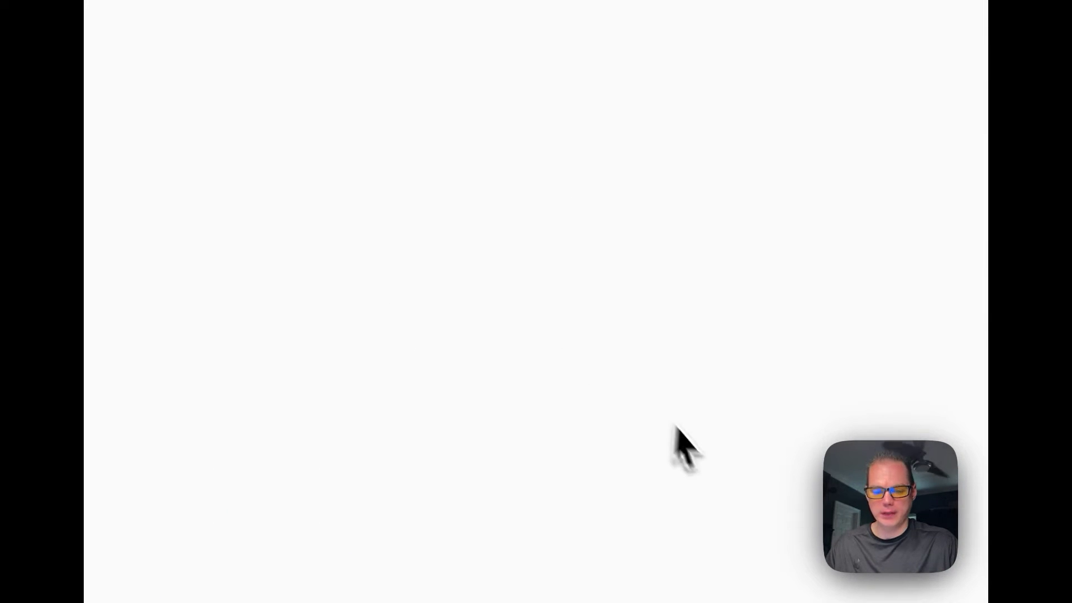
left_click(798, 505)
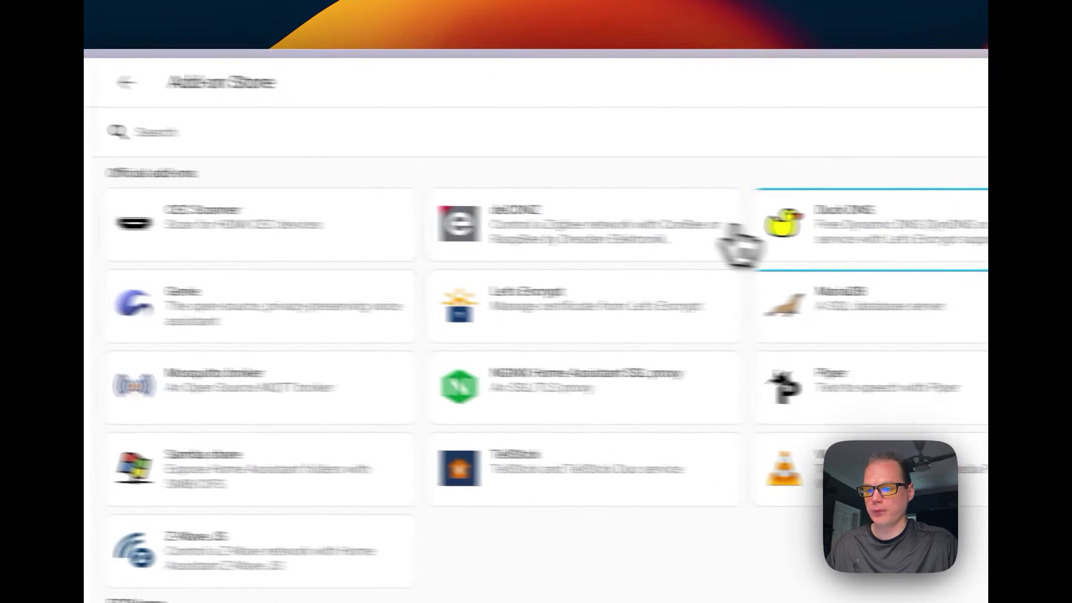
left_click(736, 239)
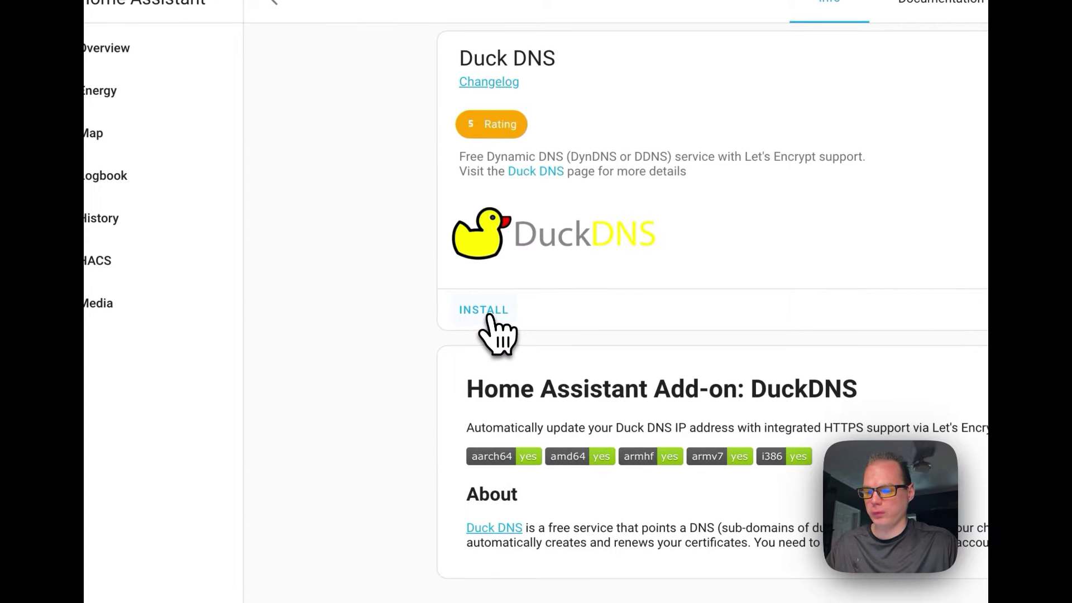
left_click(484, 310)
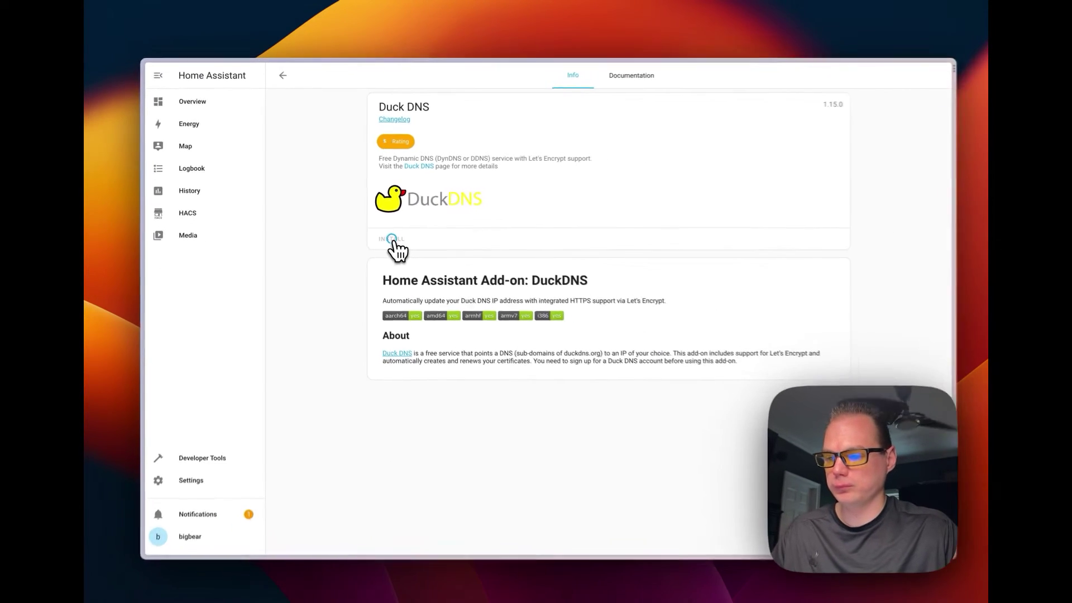
- Enable the Watchdog toggle on the installed Duck DNS add-on's Info page
left_click(604, 254)
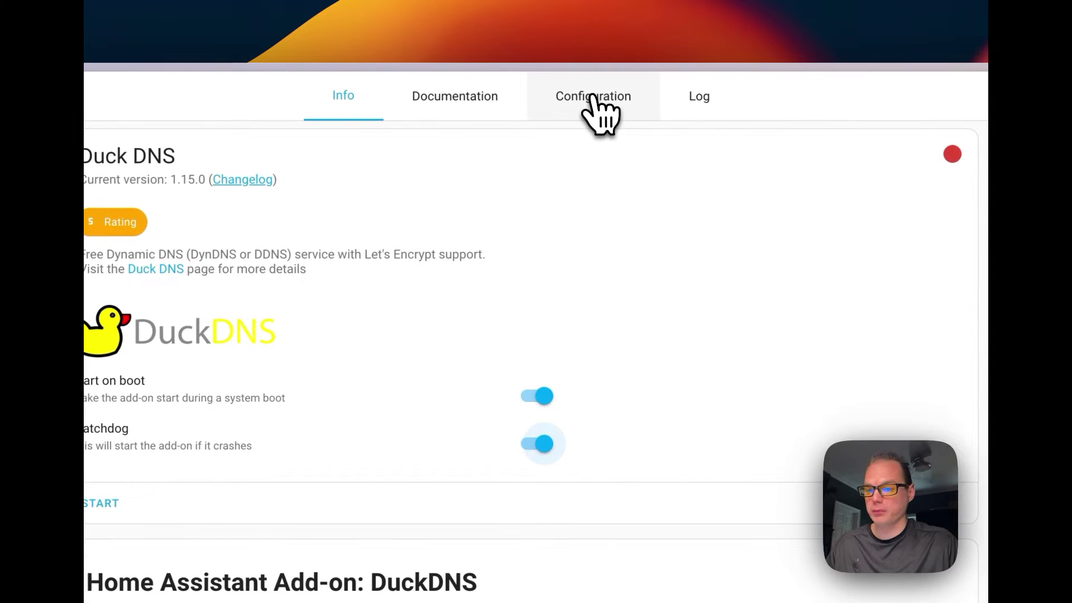
- Open Duck DNS's Configuration tab, inspect the Let's Encrypt settings, then switch to duckdns.org
left_click(592, 100)
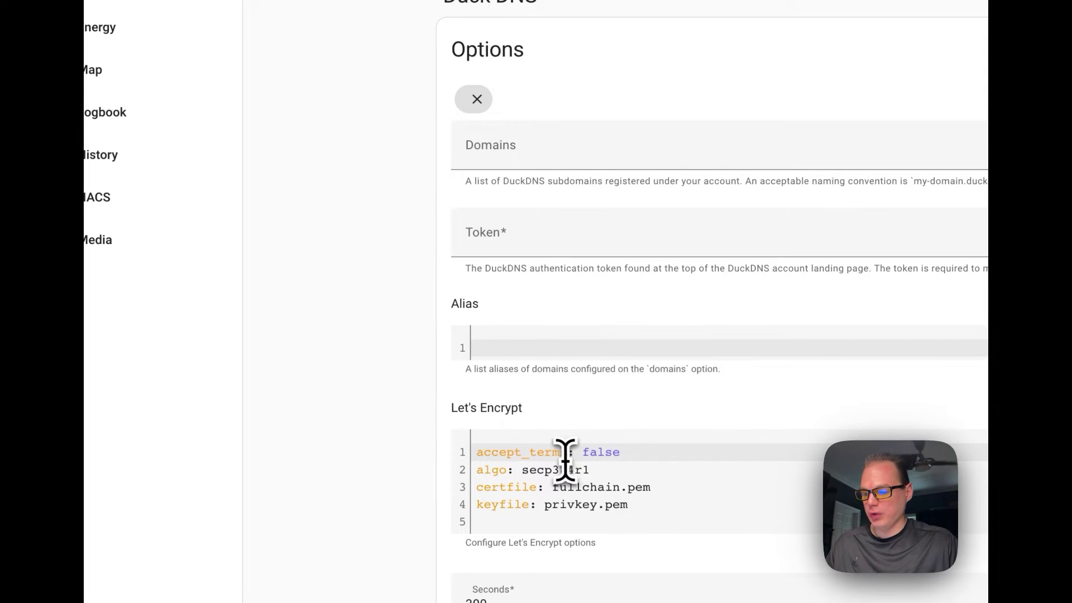
double_click(585, 452)
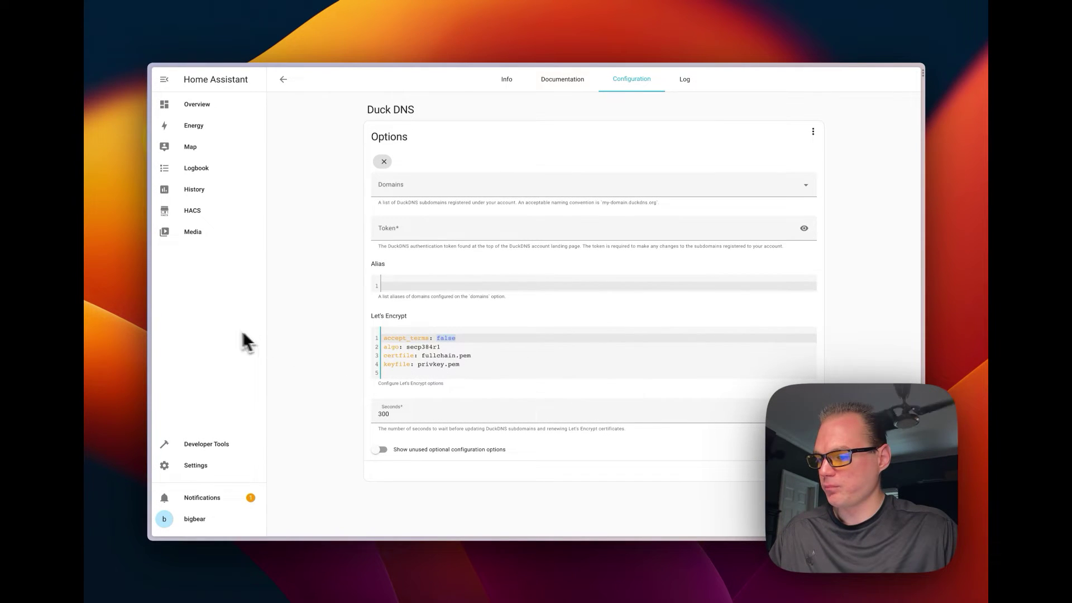
mouse_move(149, 318)
left_click(176, 219)
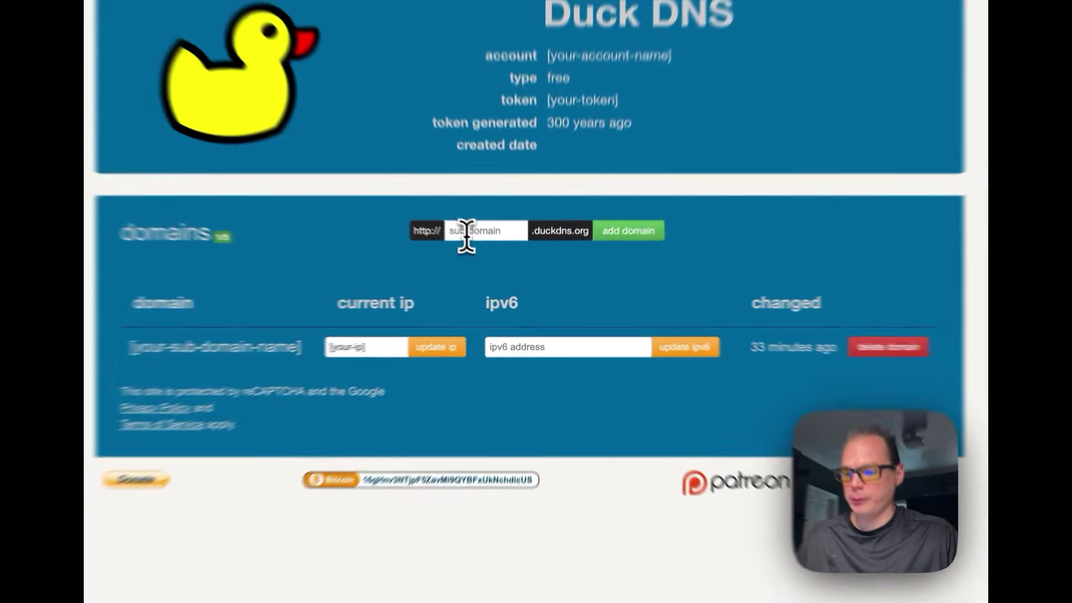
- On duckdns.org, select the account's sub-domain name and token, then return to Home Assistant
left_click(496, 261)
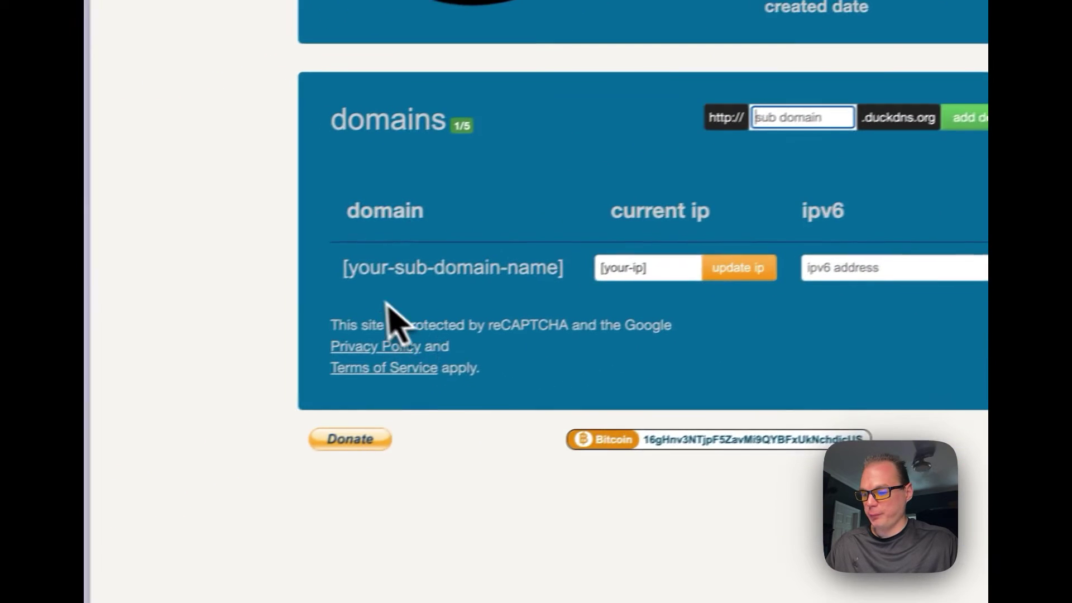
left_click_drag(356, 282, 670, 283)
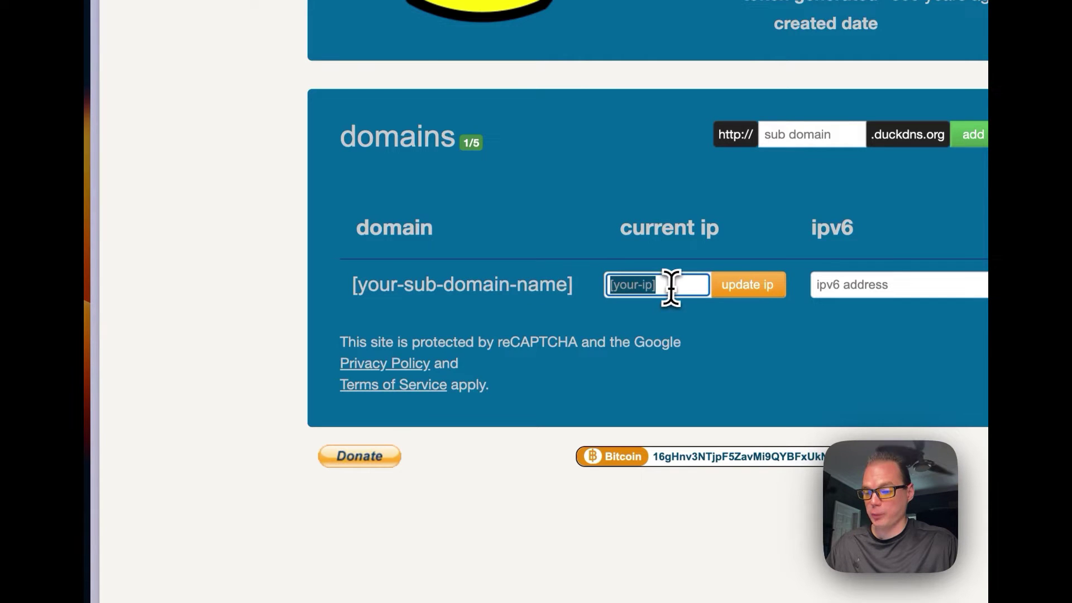
left_click(676, 314)
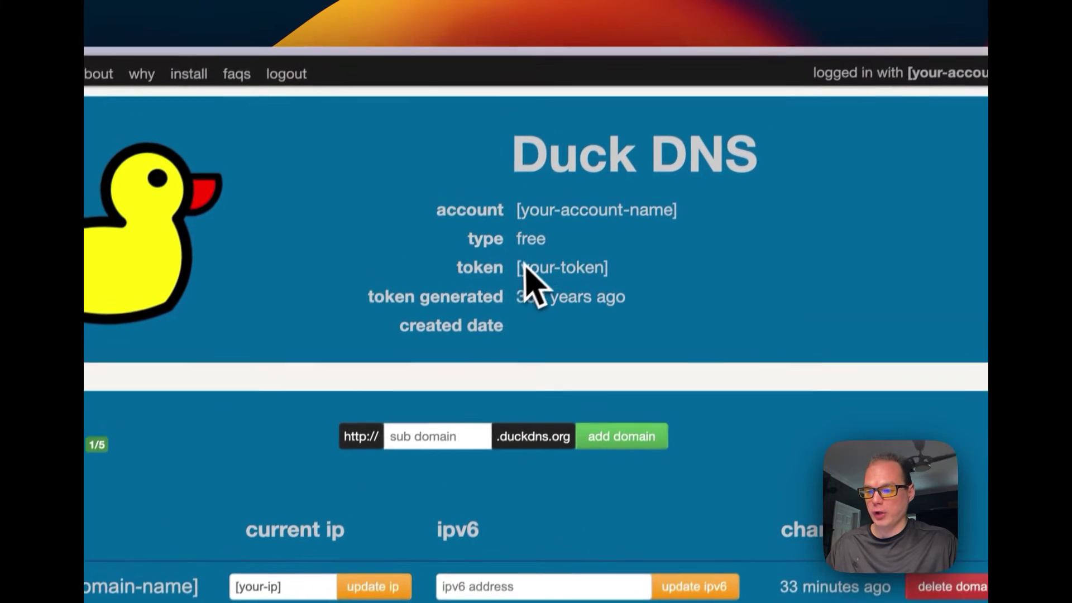
left_click_drag(565, 78, 785, 84)
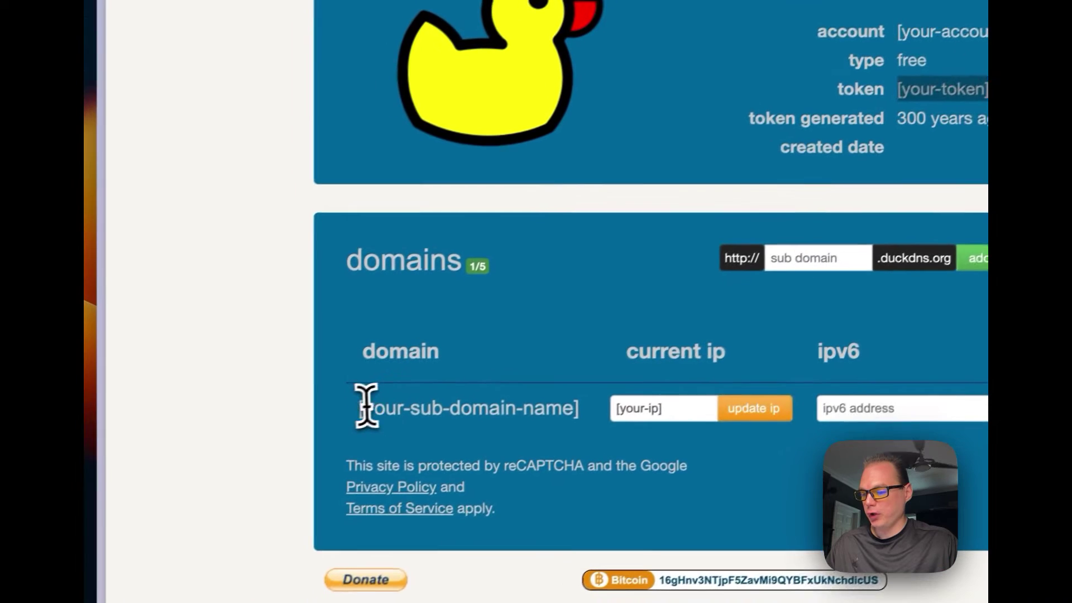
left_click_drag(218, 479, 438, 479)
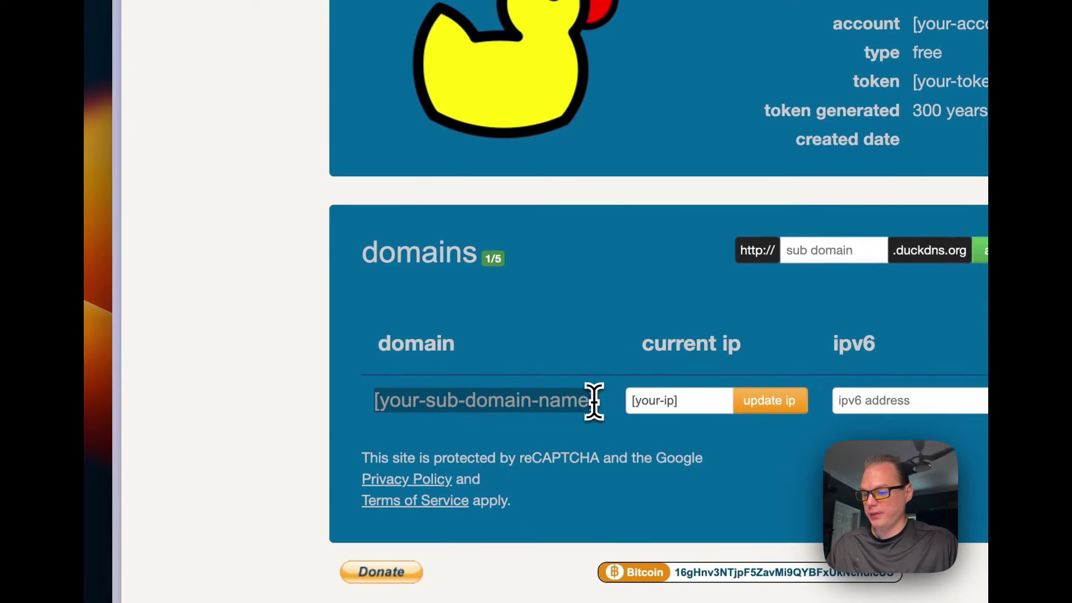
mouse_move(136, 299)
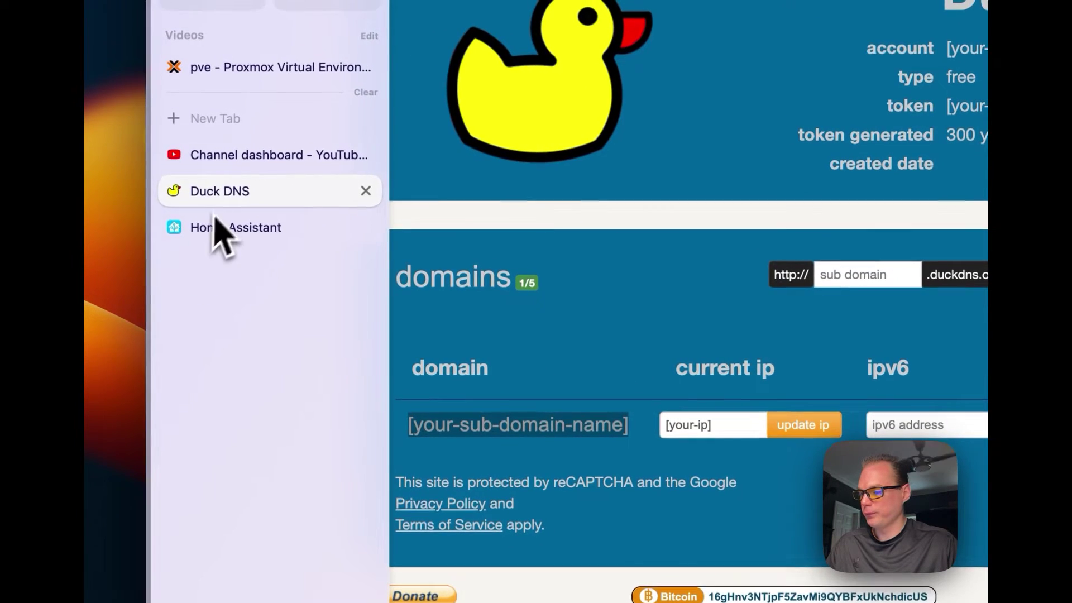
left_click(216, 226)
- Add the duckdns.org sub-domain to the Domains list and remove the empty entry
left_click(569, 270)
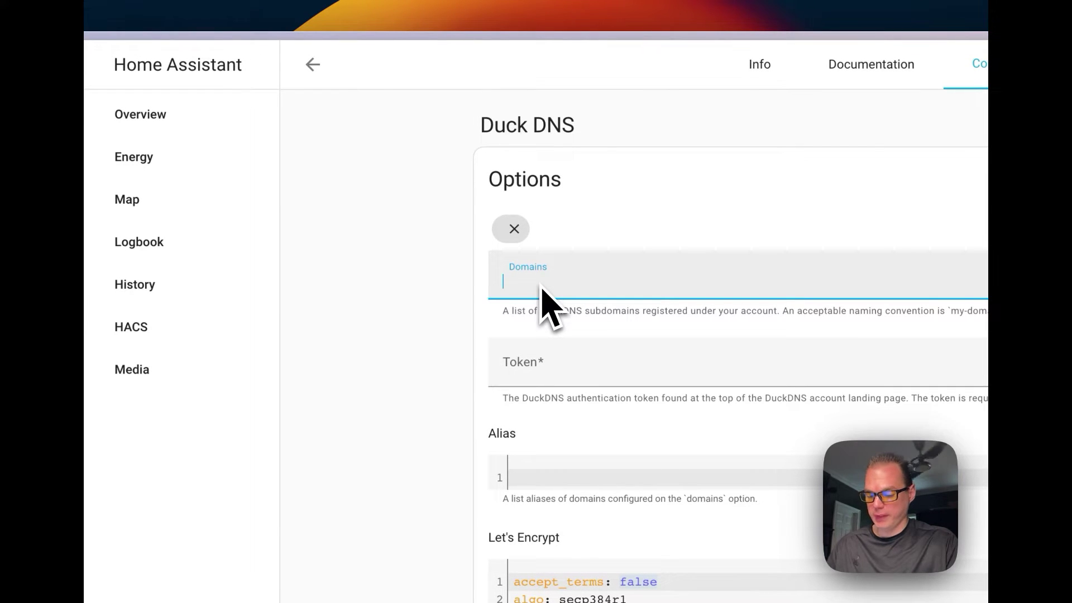
type("[your-sub-domain].duckdns.org")
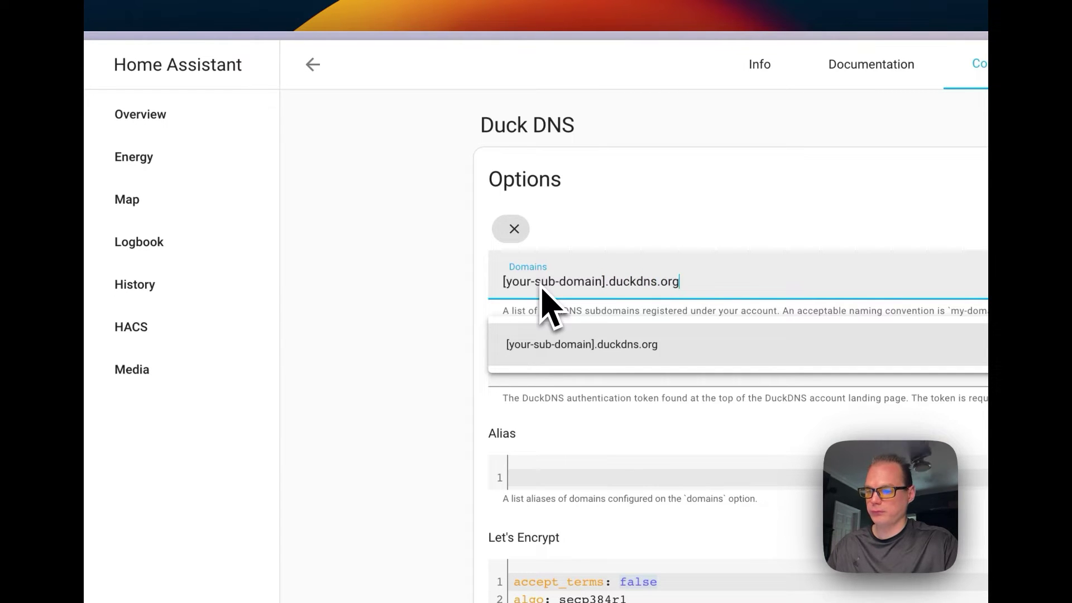
key("Return")
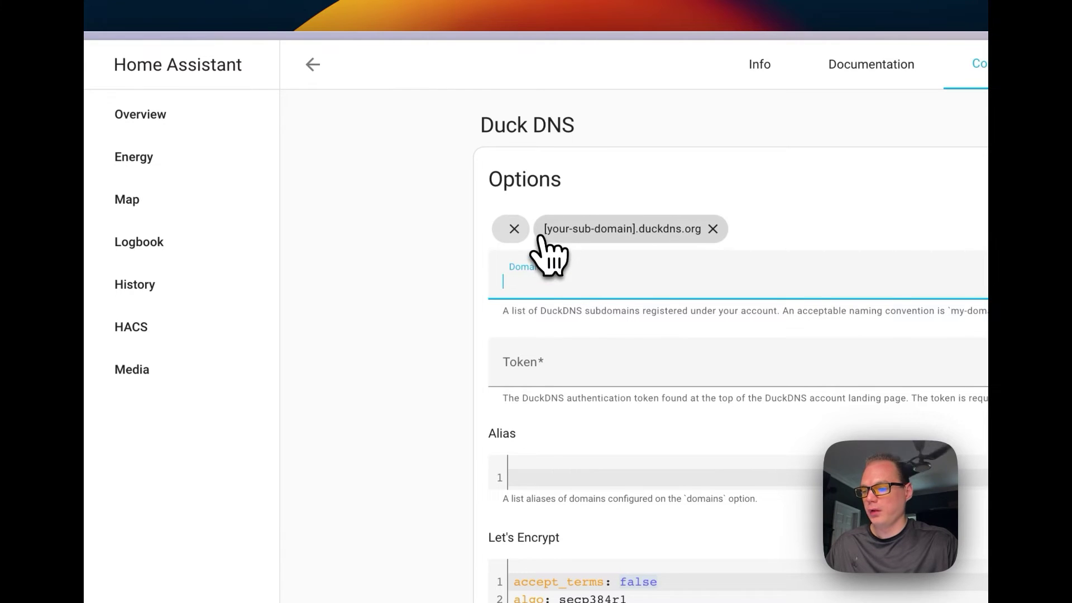
left_click(514, 229)
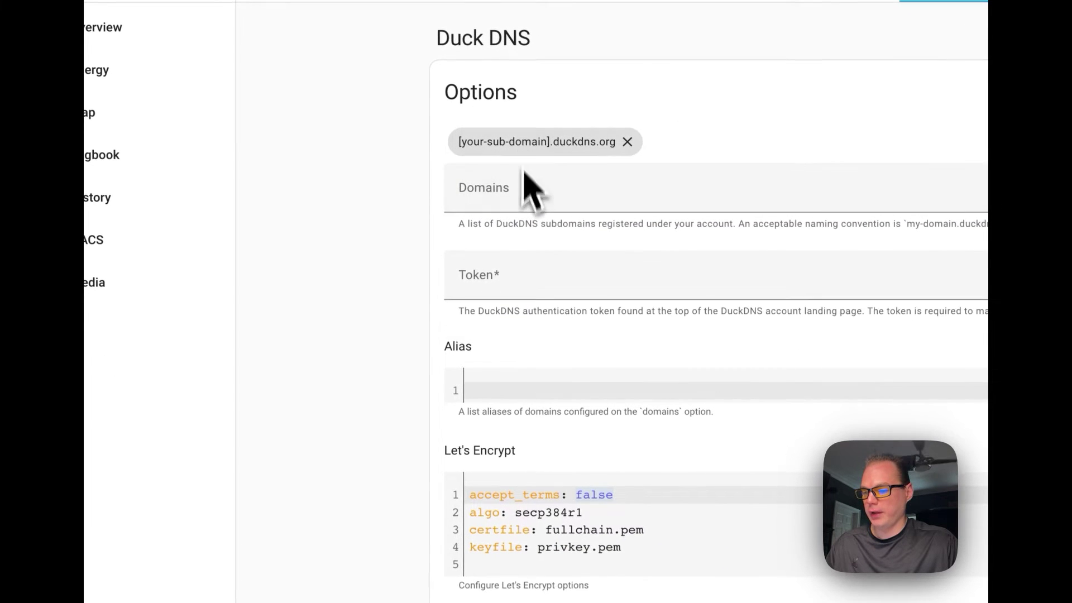
- Focus the Token field and clear the false value from Let's Encrypt accept_terms
left_click(552, 361)
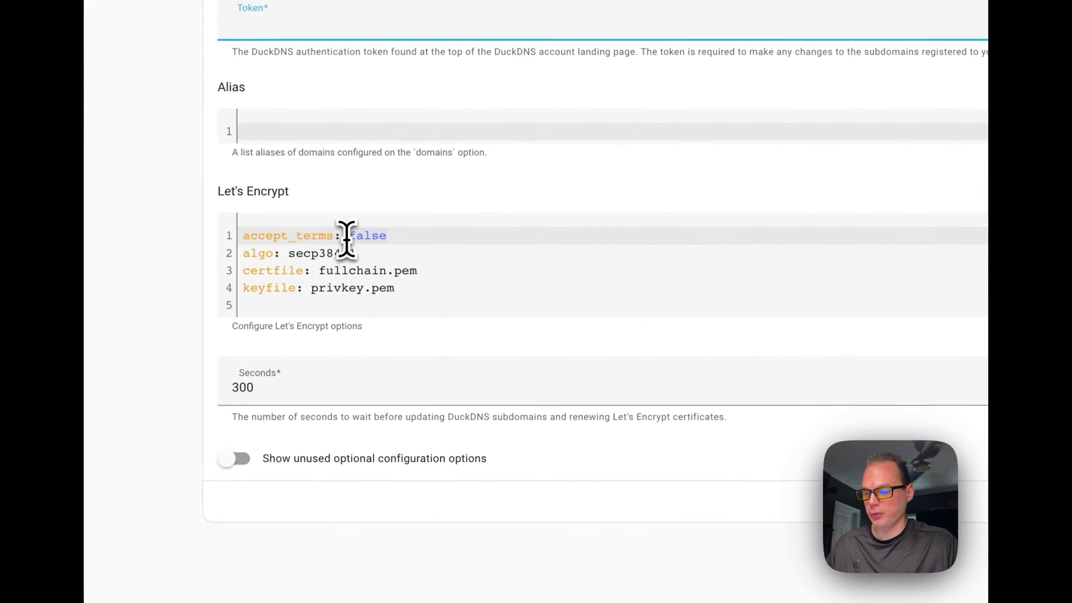
left_click_drag(346, 239, 485, 232)
key("BackSpace")
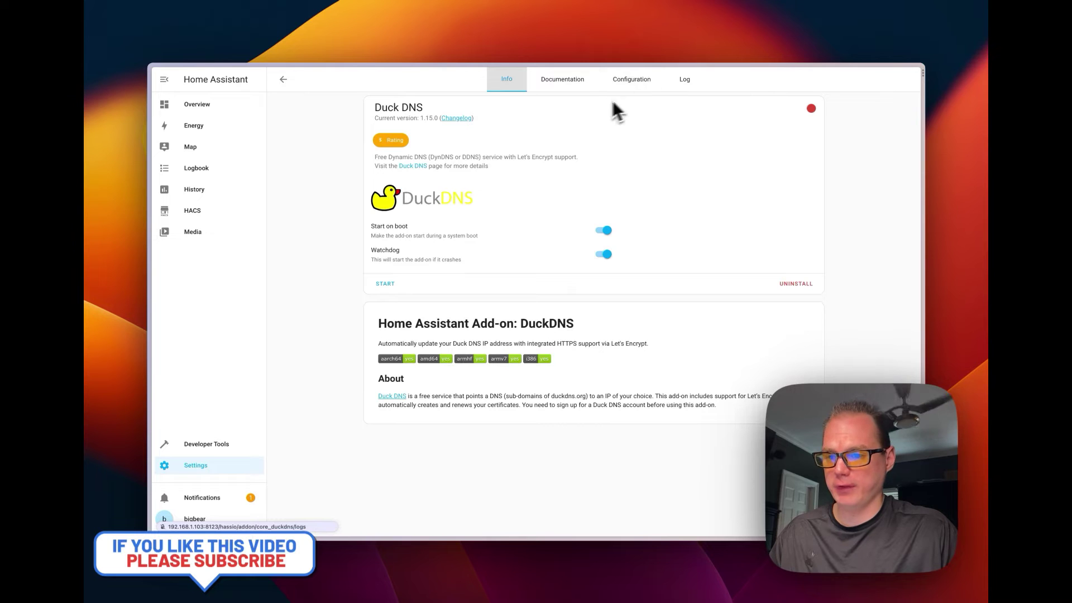
- Start the Duck DNS add-on and view its log output
left_click(379, 285)
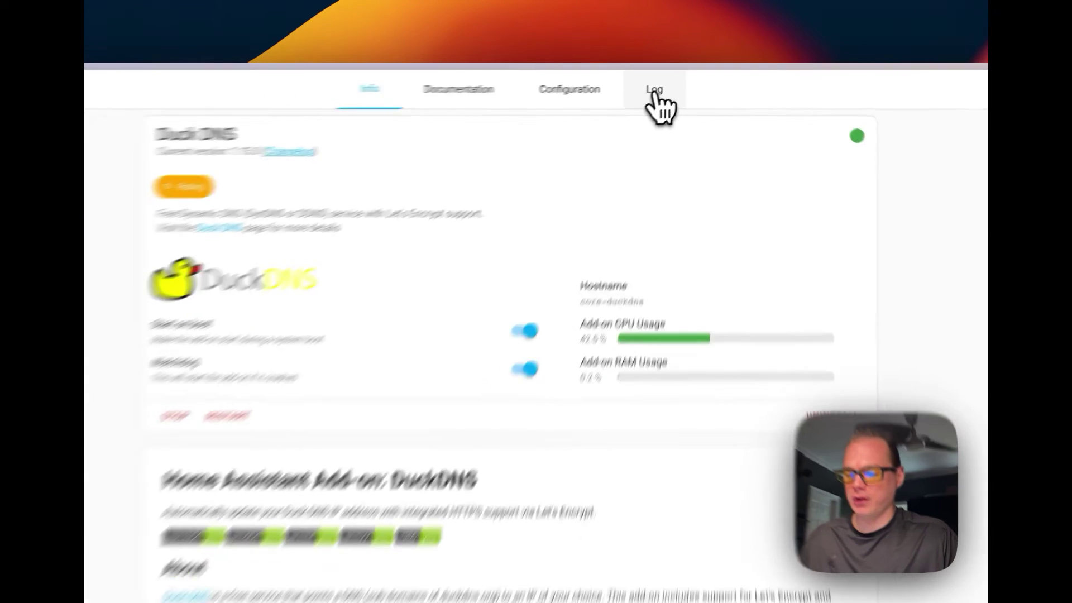
left_click(655, 92)
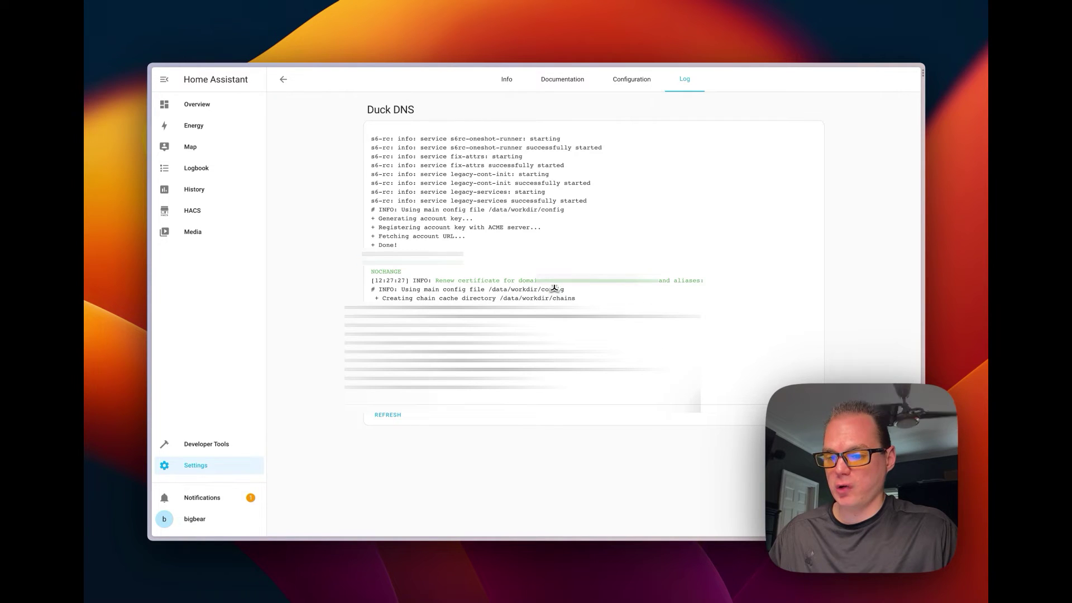
- Copy the domain name from the certificate renewal line in the Duck DNS log
double_click(652, 280)
key("super+c")
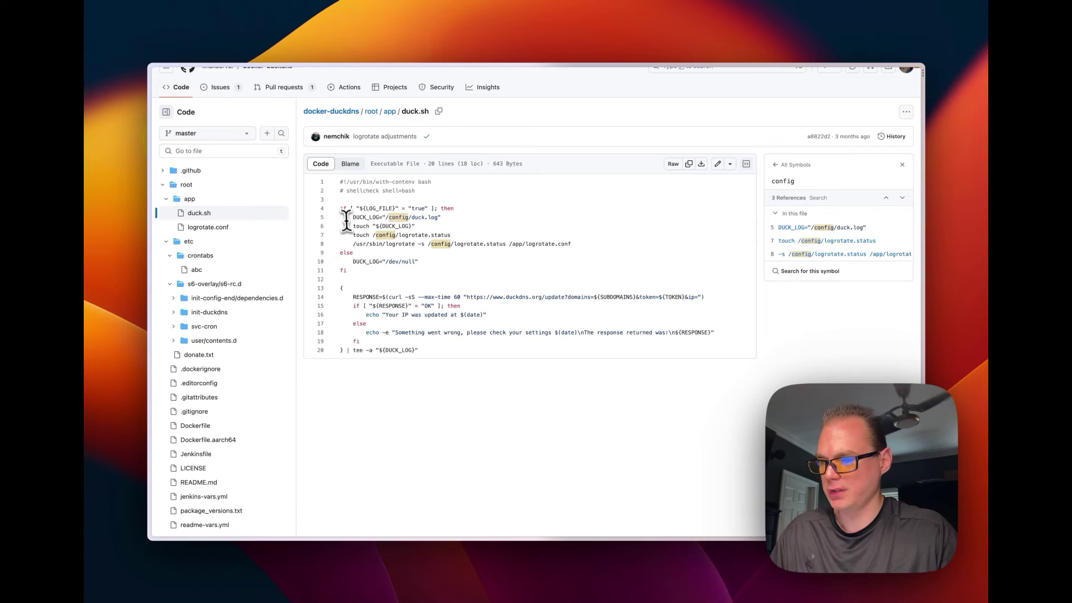
- Highlight duck.sh's log-file setup block, lines 4 through 11
left_click_drag(343, 209, 431, 254)
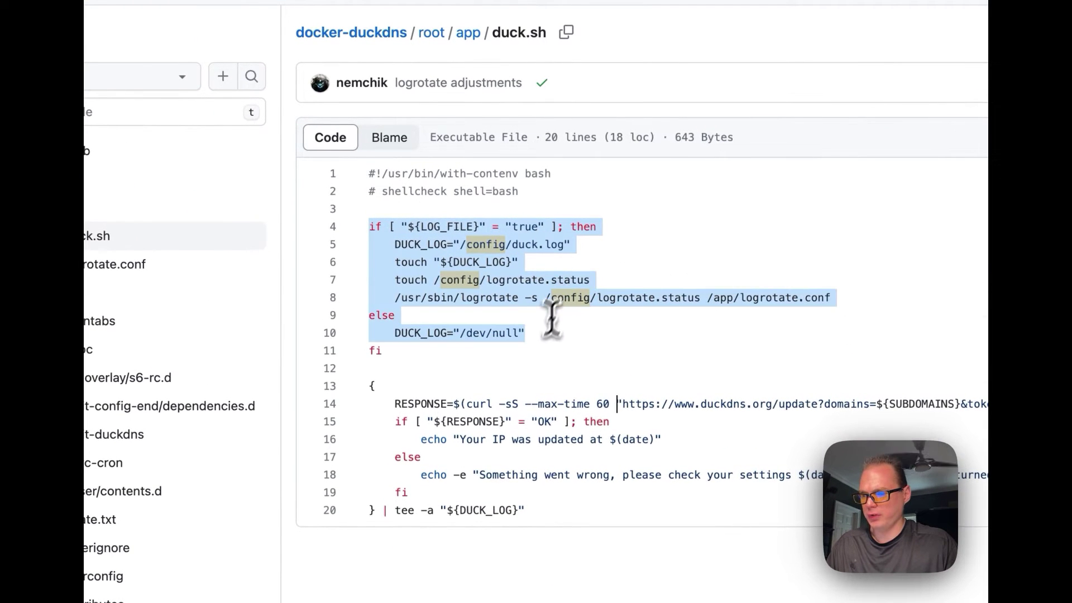
left_click_drag(551, 318, 542, 335)
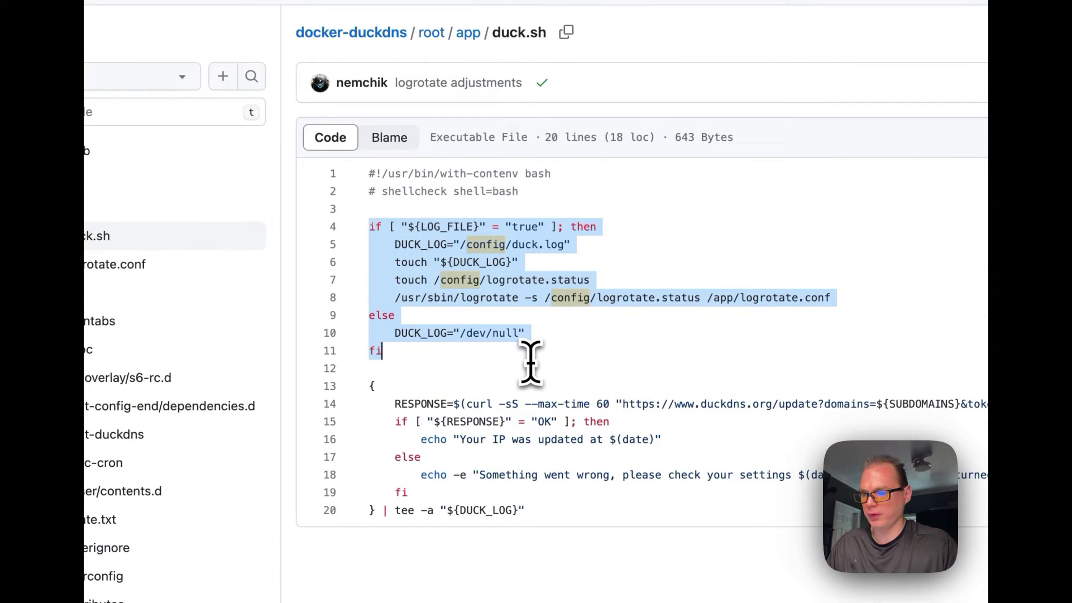
scroll(528, 360, "down", 2)
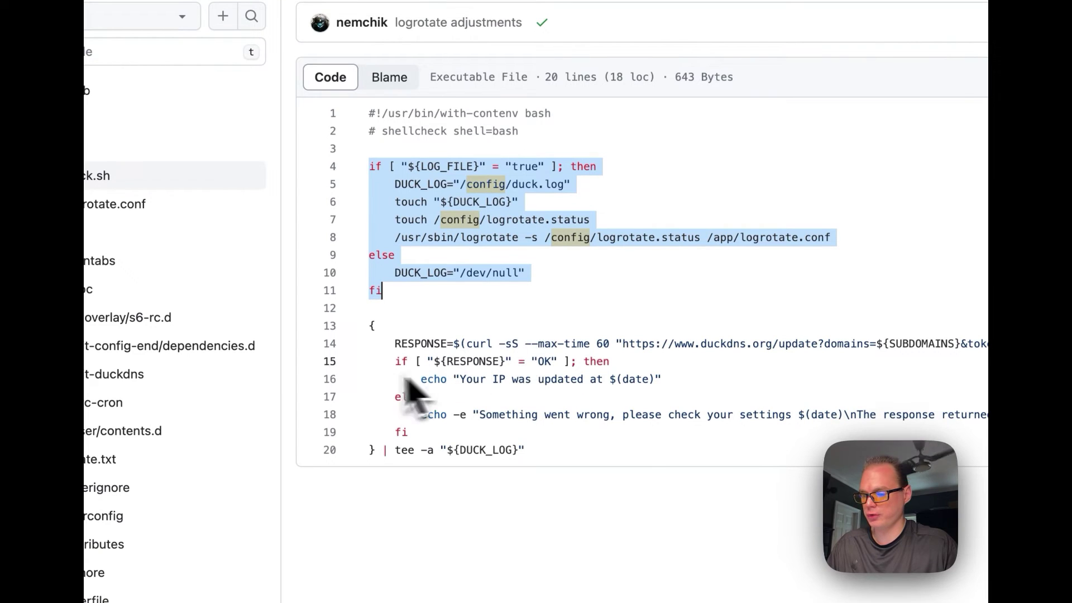
- Walk through the curl request: --max-time, the duckdns.org URL, and its ${SUBDOMAINS}, token and &ip= parameters
left_click_drag(395, 344, 594, 339)
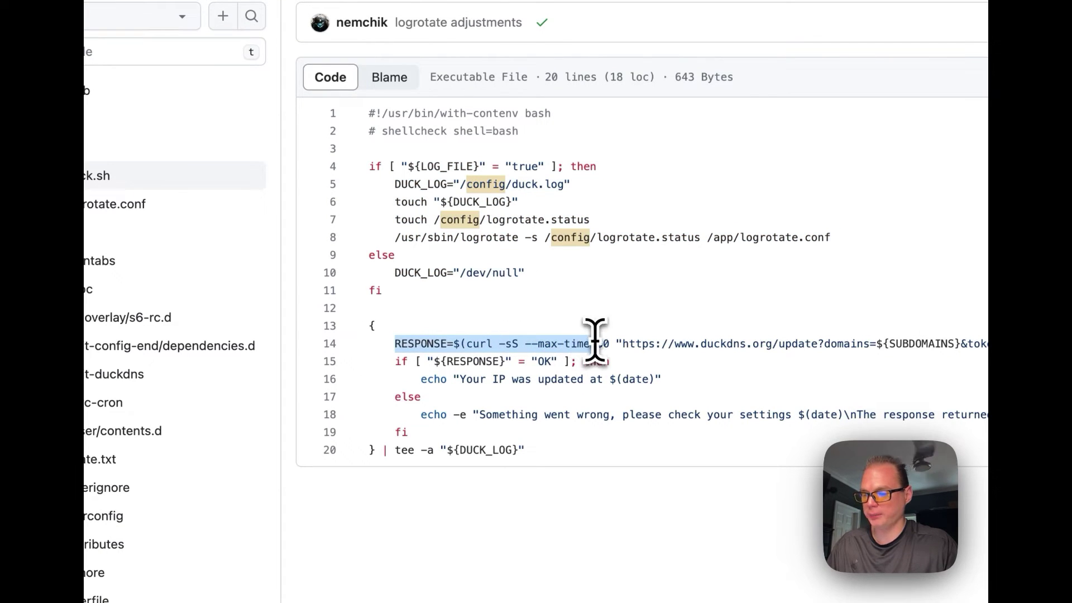
left_click(499, 342)
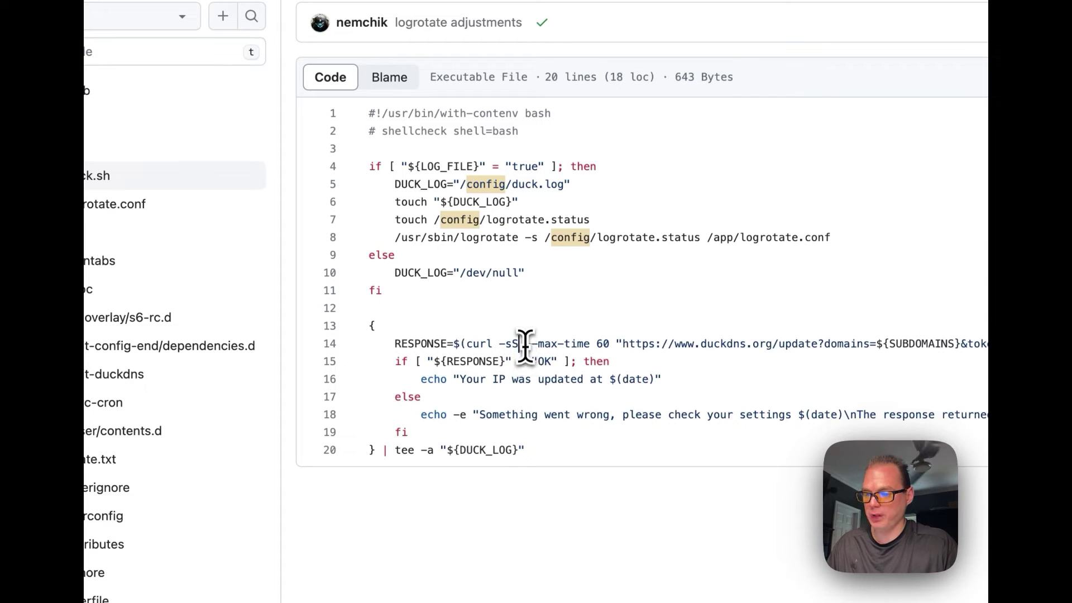
left_click_drag(525, 343, 600, 343)
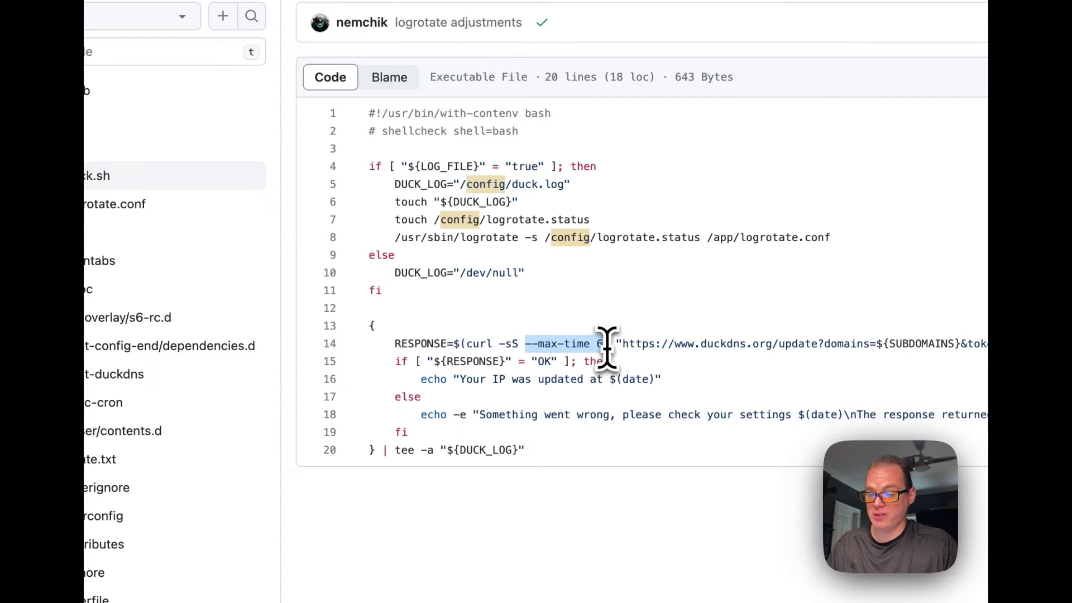
left_click_drag(614, 344, 913, 344)
left_click_drag(593, 301, 773, 307)
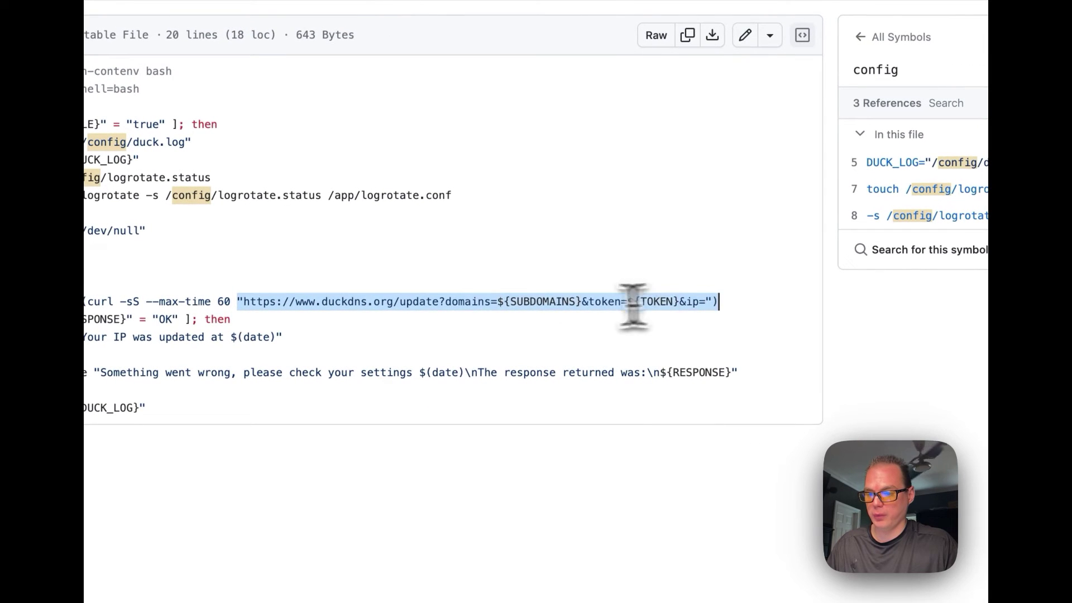
left_click(574, 317)
left_click_drag(509, 304, 560, 305)
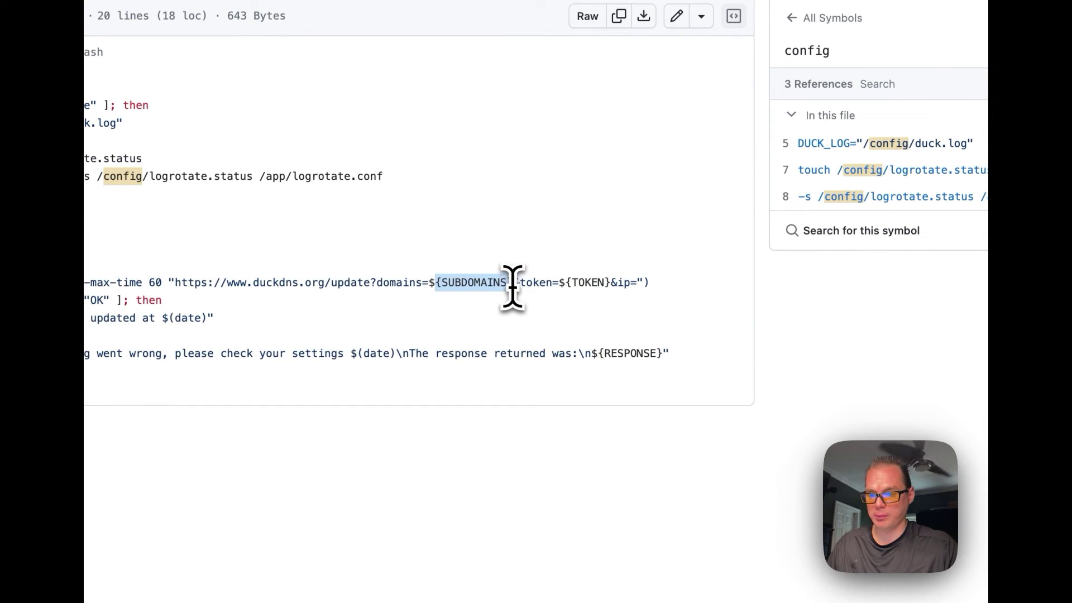
left_click_drag(520, 282, 611, 282)
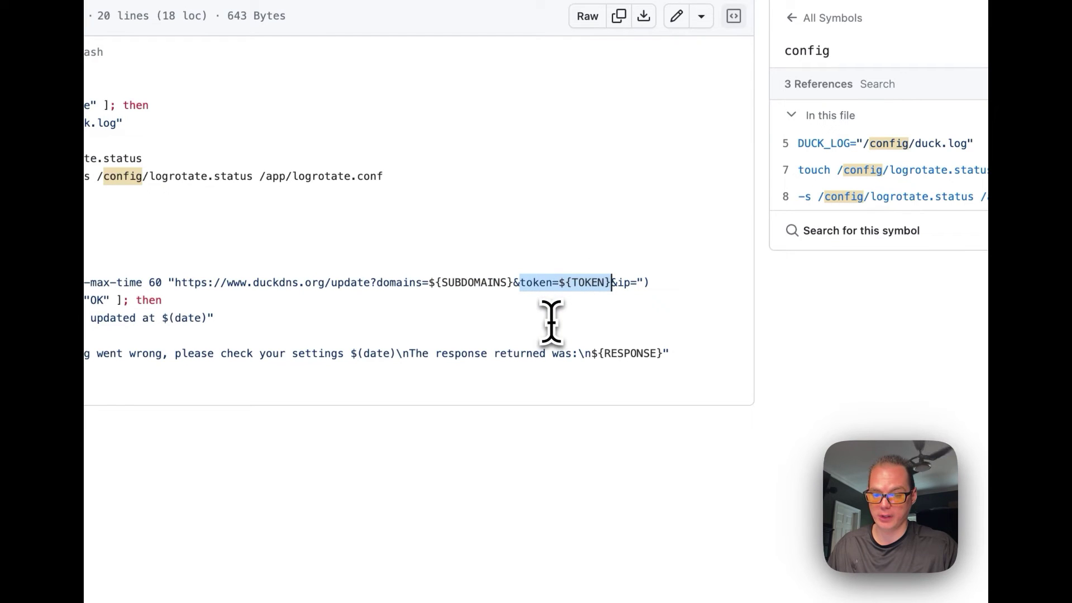
left_click(551, 283)
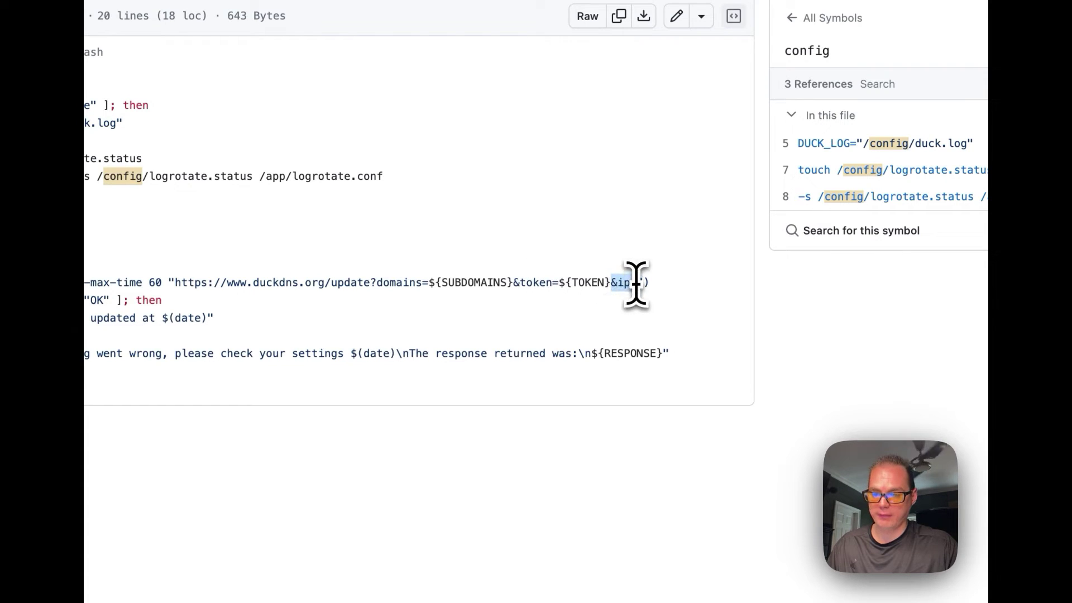
left_click_drag(636, 283, 638, 283)
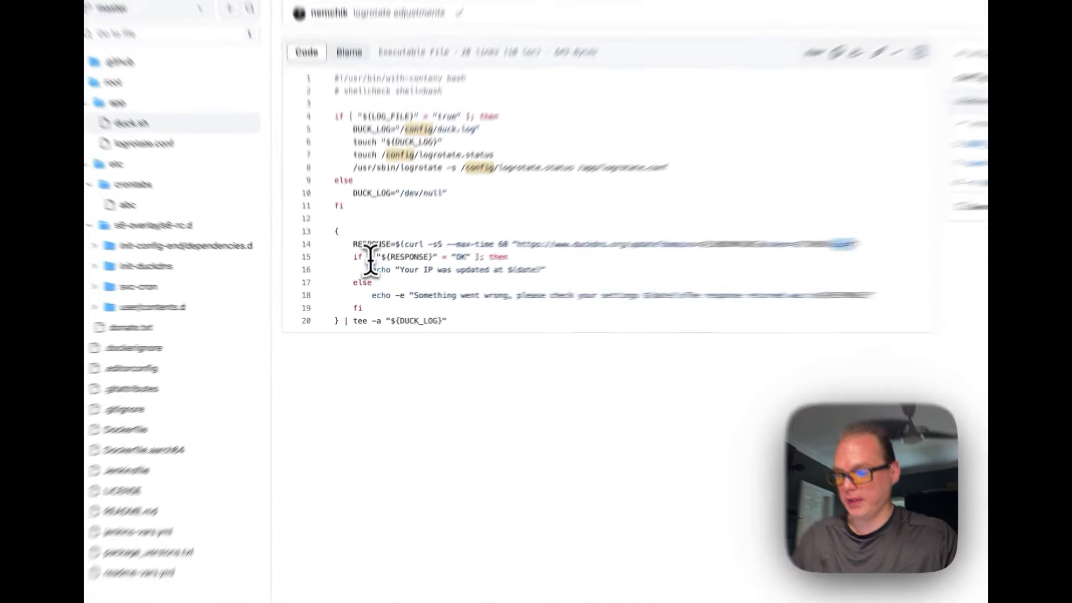
- Highlight the OK response check, the $(date) success message, the error message, and every RESPONSE use
left_click_drag(360, 275, 479, 275)
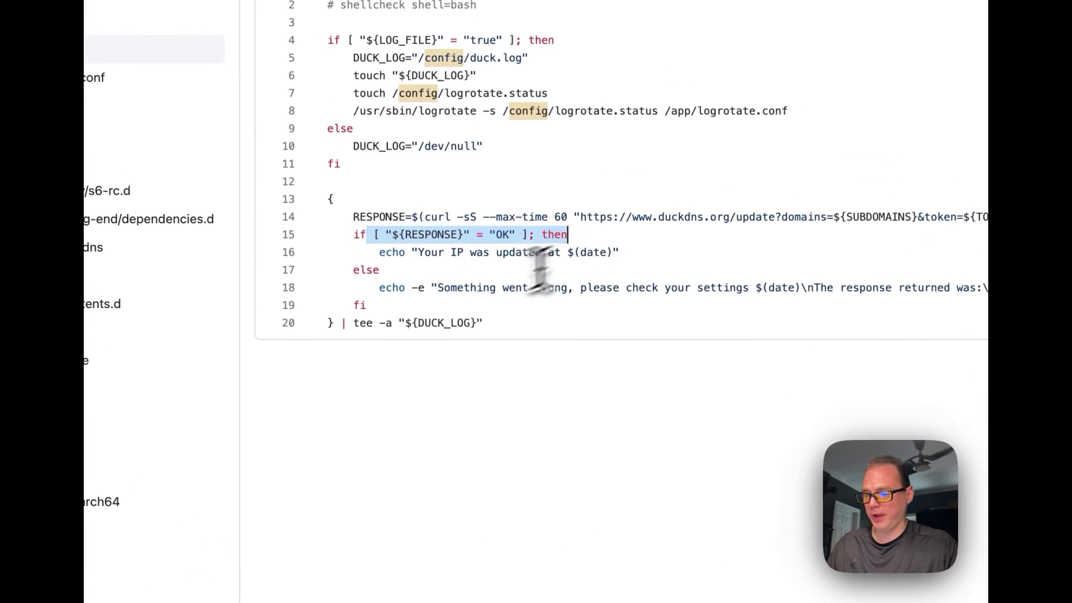
left_click_drag(411, 254, 666, 259)
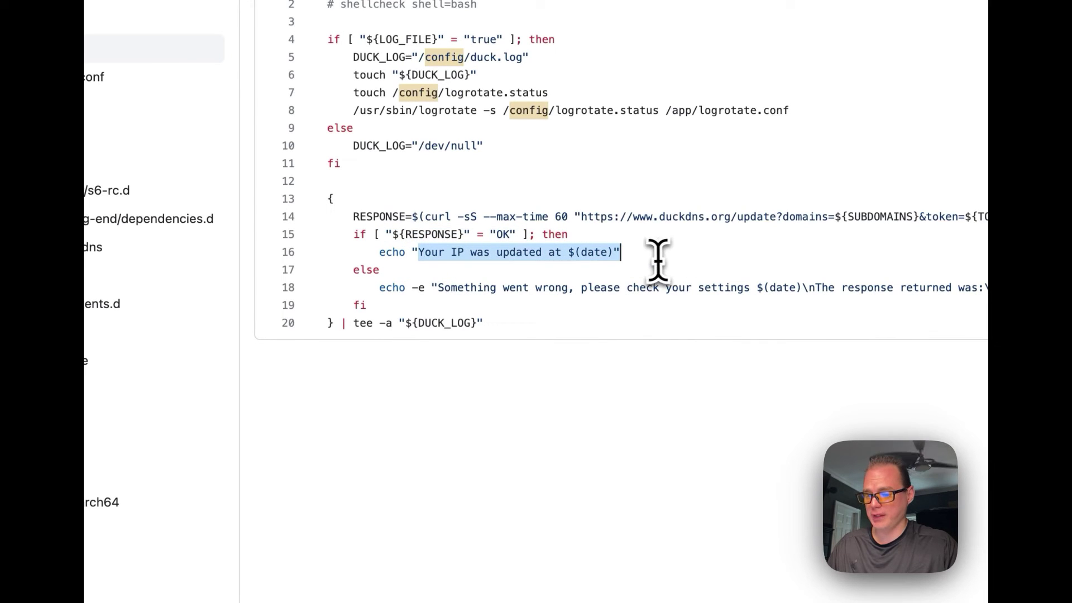
left_click(598, 257)
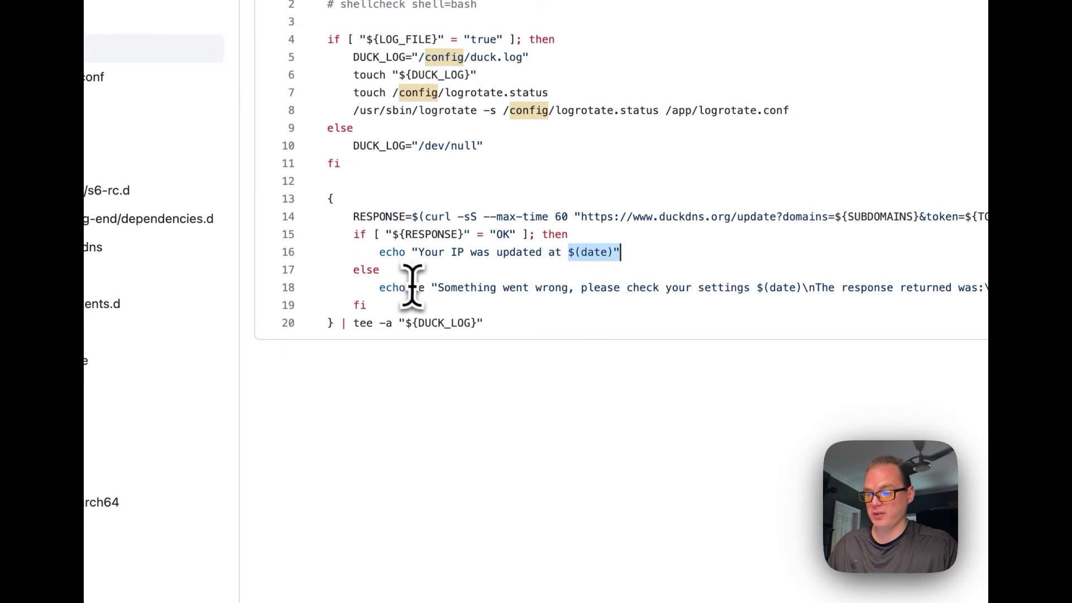
left_click_drag(423, 292, 1071, 288)
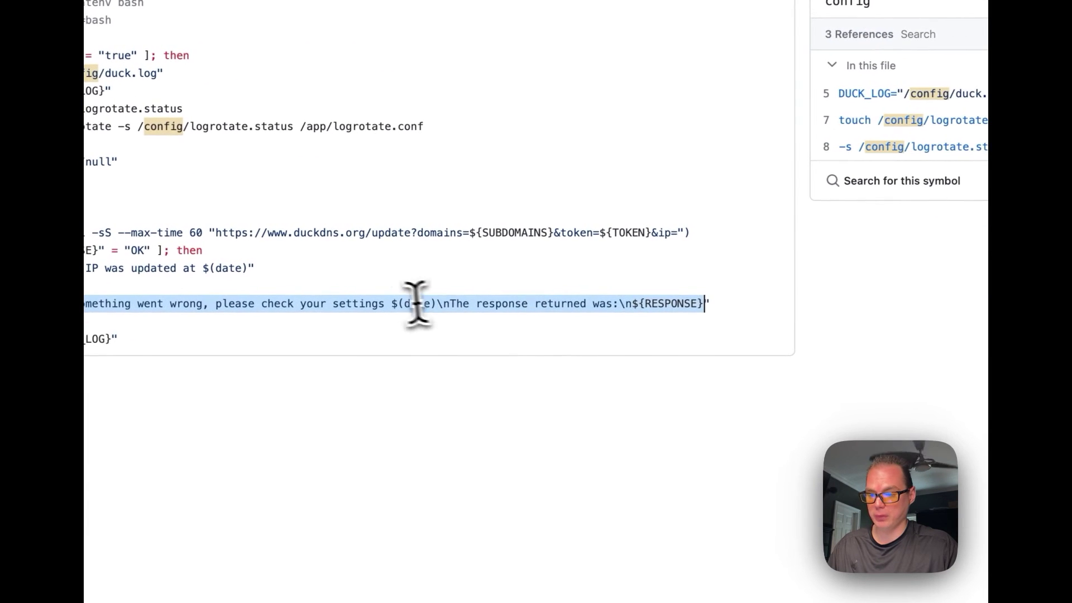
left_click(765, 288)
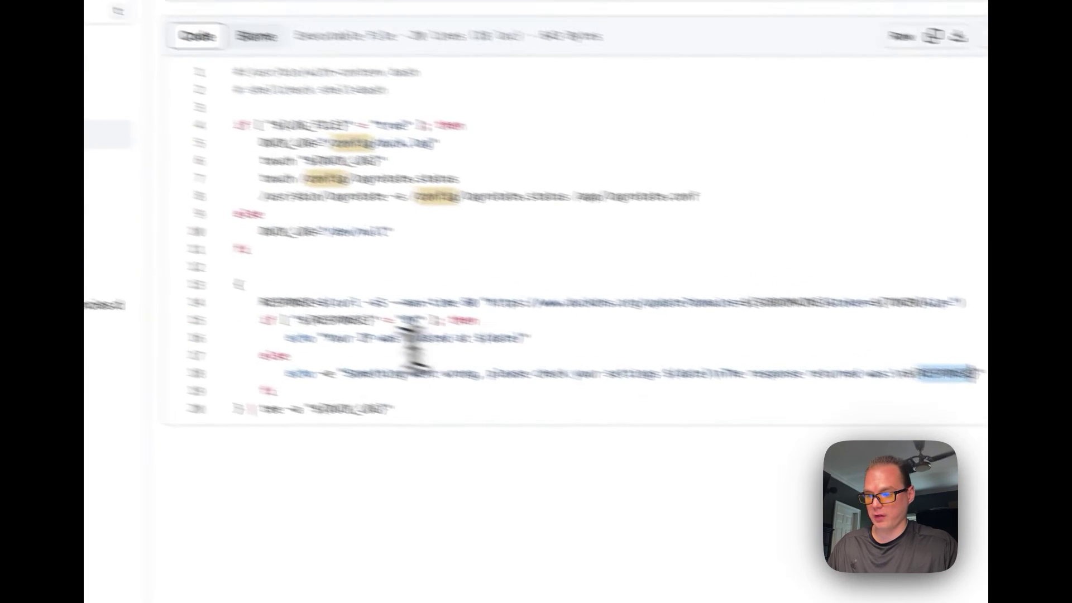
left_click(301, 304)
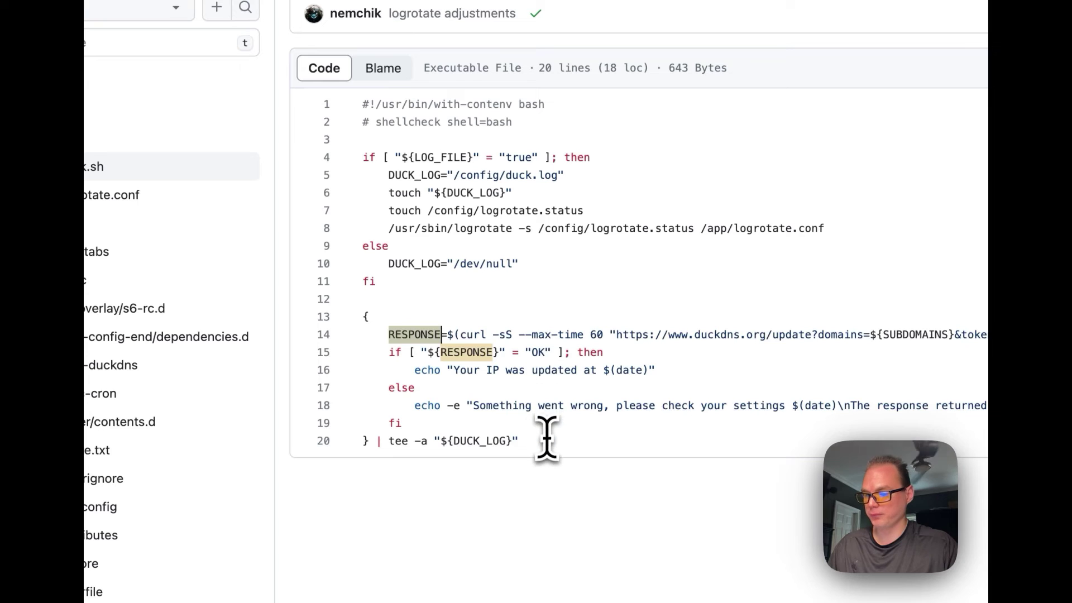
- Highlight the tee -a logging to ${DUCK_LOG} on line 20, then open the crontabs/abc file
left_click_drag(389, 441, 591, 441)
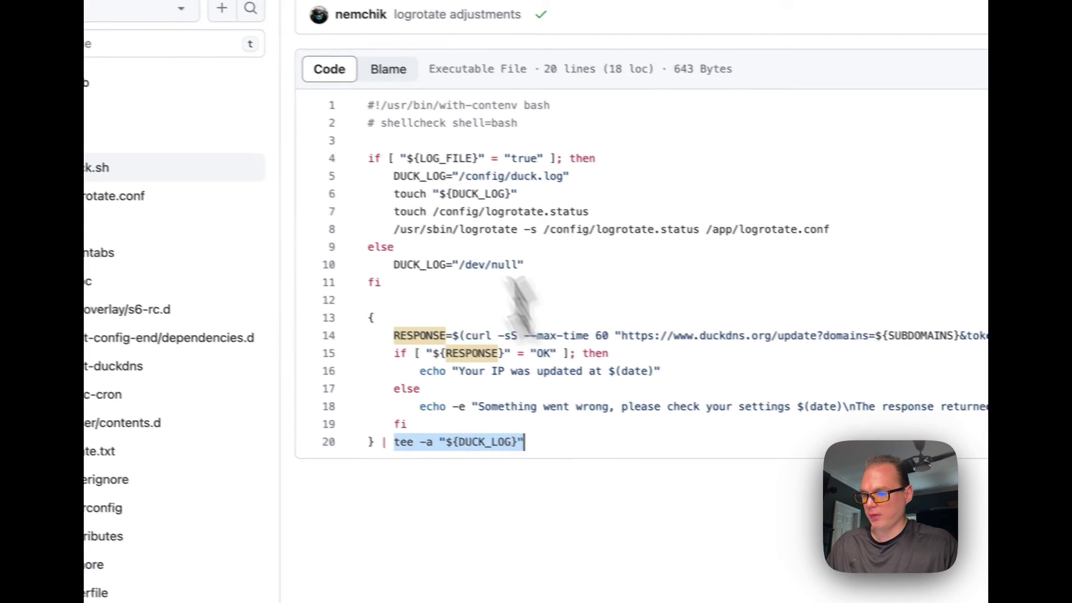
left_click_drag(362, 156, 468, 265)
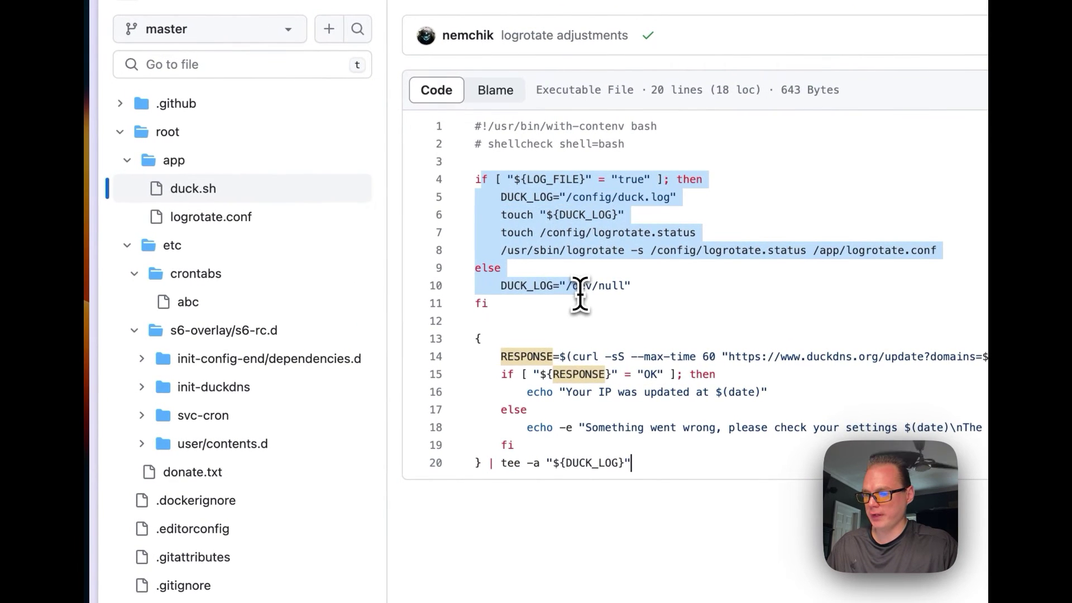
left_click_drag(555, 463, 630, 464)
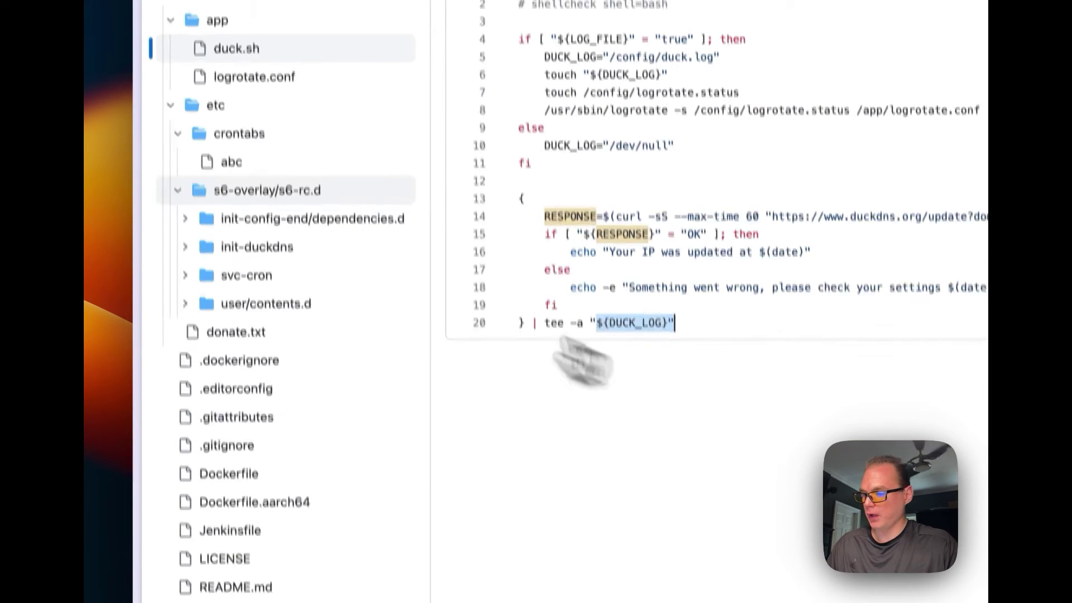
left_click(232, 156)
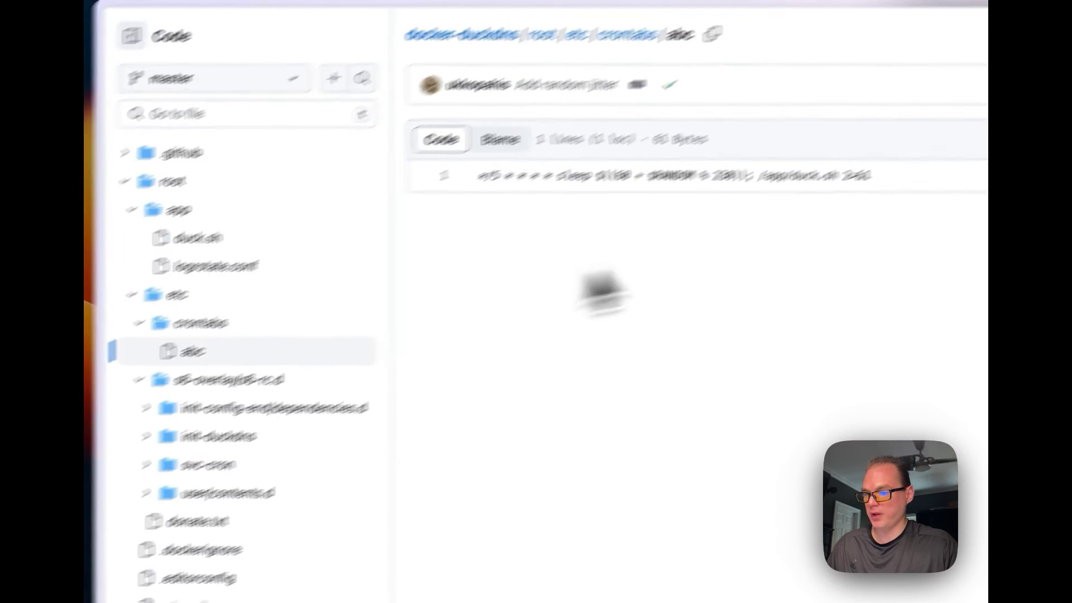
left_click_drag(530, 150, 924, 151)
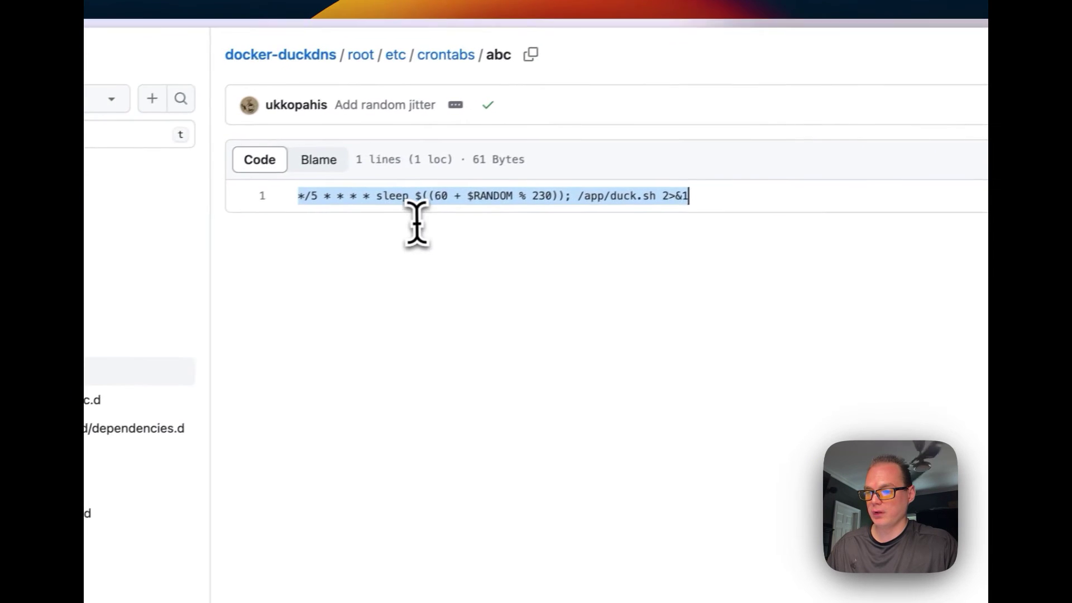
left_click(625, 194)
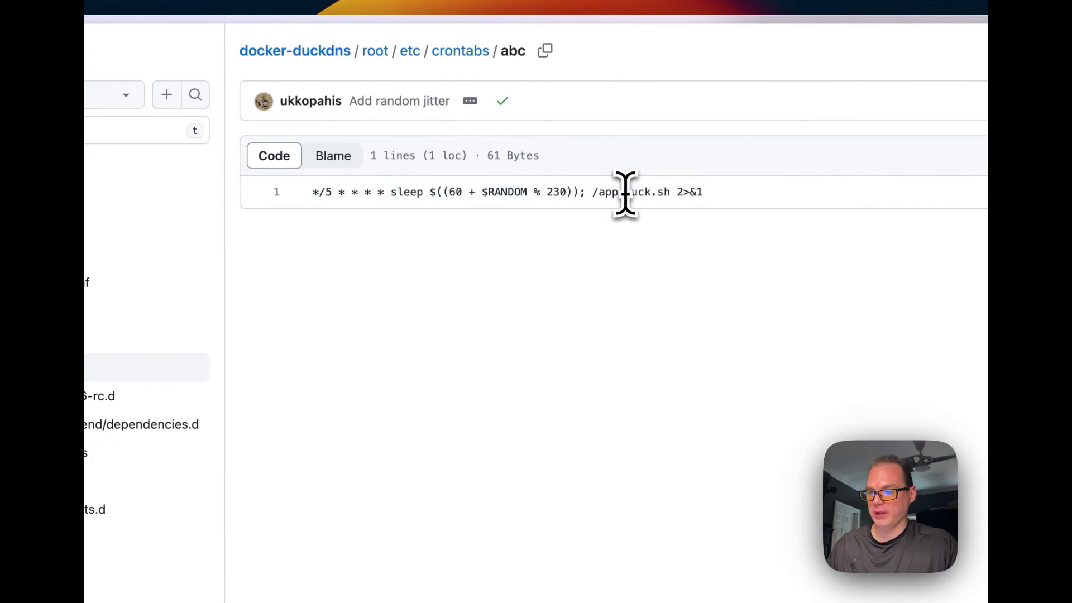